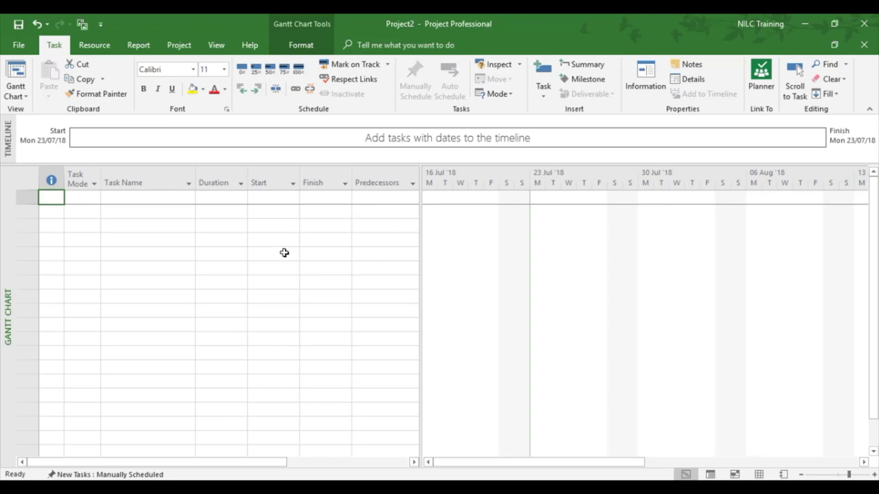
Set the project's week to start on Wednesday in the scheduling options.
{"action": "left_click", "coordinate": [18, 46]}
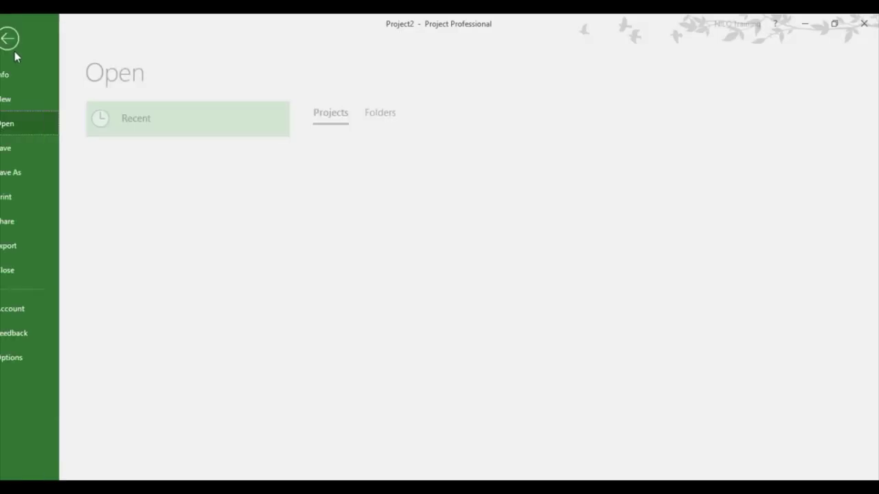
{"action": "left_click", "coordinate": [31, 353]}
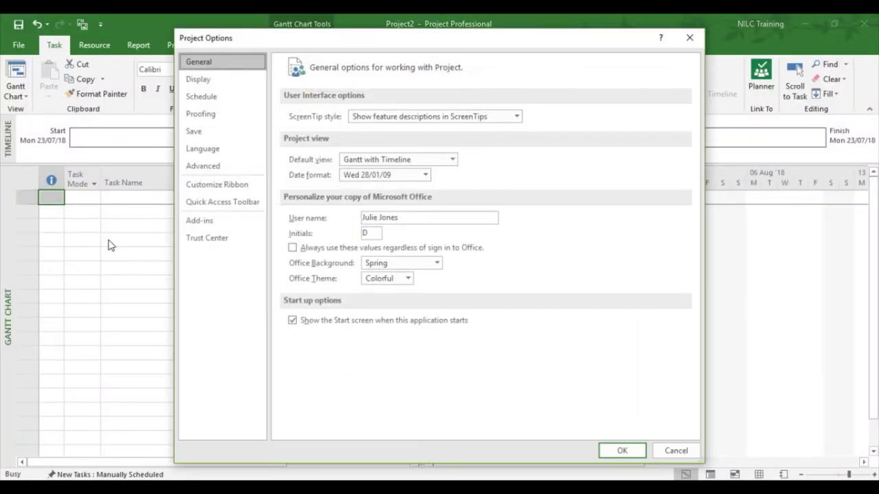
{"action": "left_click", "coordinate": [200, 96]}
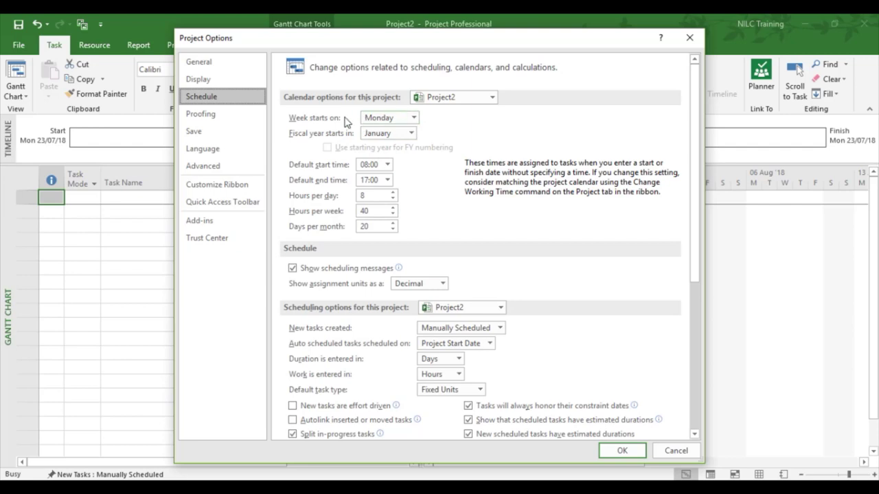
{"action": "left_click", "coordinate": [413, 118]}
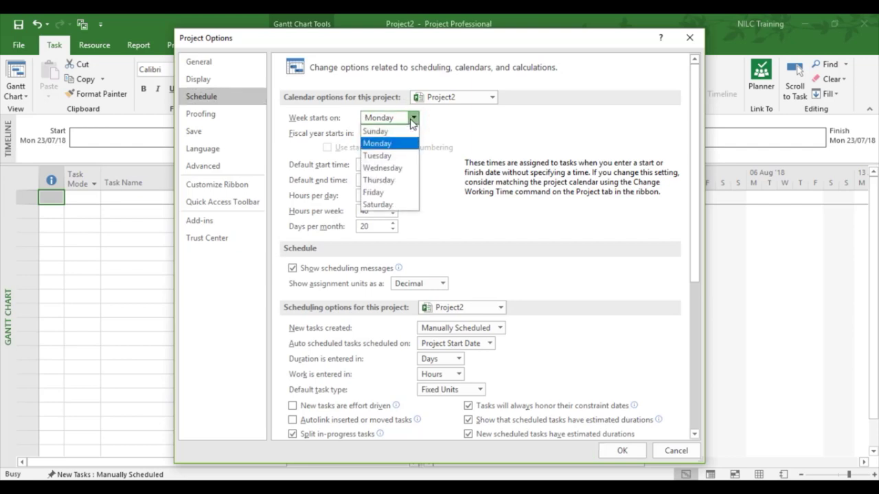
{"action": "left_click", "coordinate": [383, 168]}
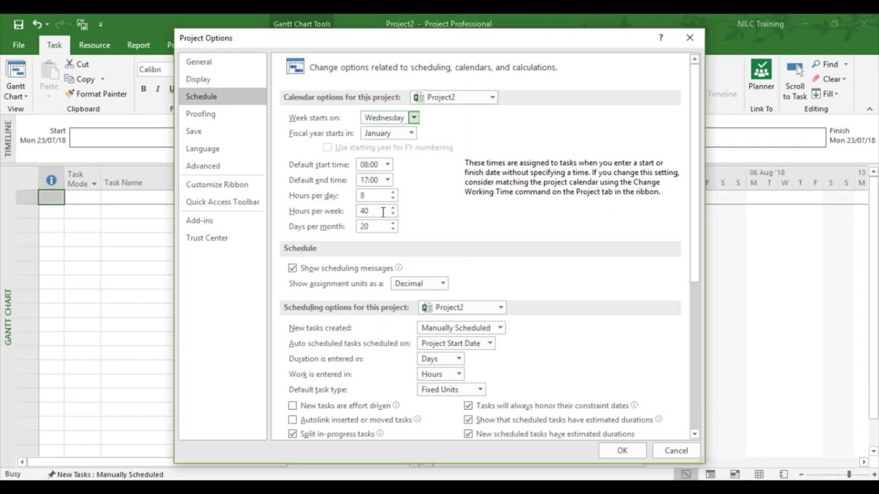
Set the calendar options to 7 hours per day and 35 hours per week, and apply the project options.
{"action": "left_click_drag", "start_coordinate": [374, 196], "coordinate": [342, 199]}
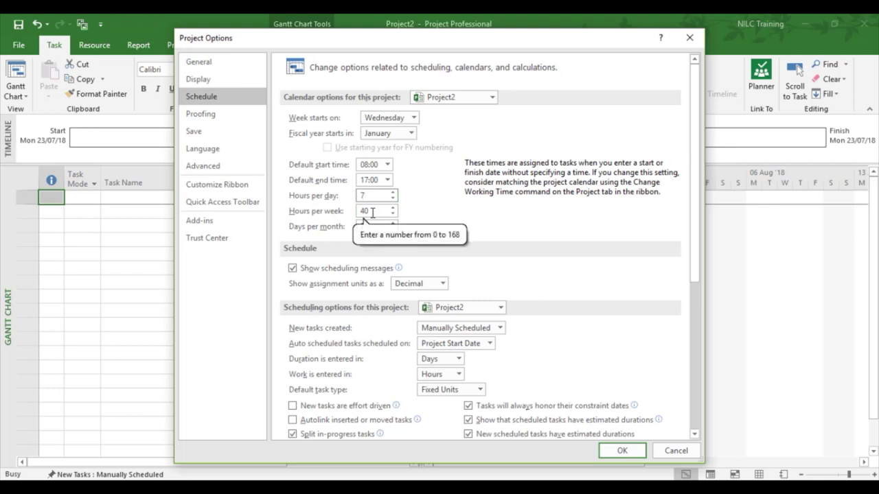
{"action": "left_click_drag", "start_coordinate": [371, 213], "coordinate": [358, 215]}
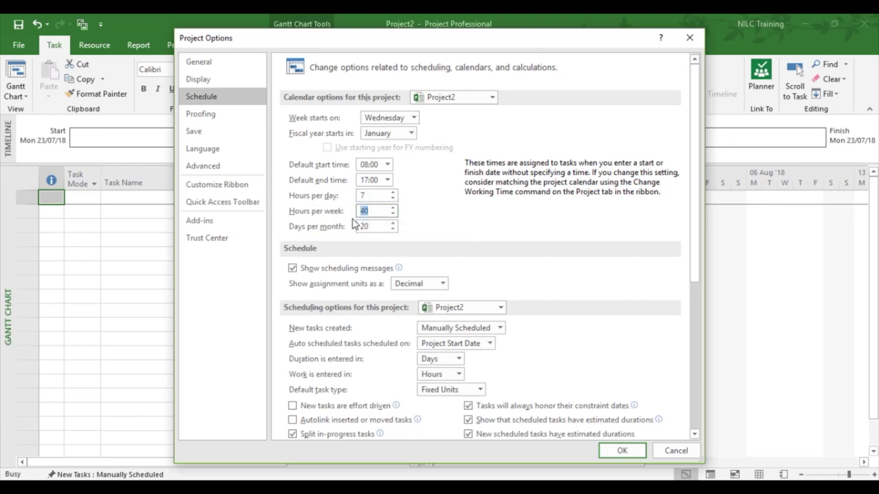
{"action": "type", "text": "35"}
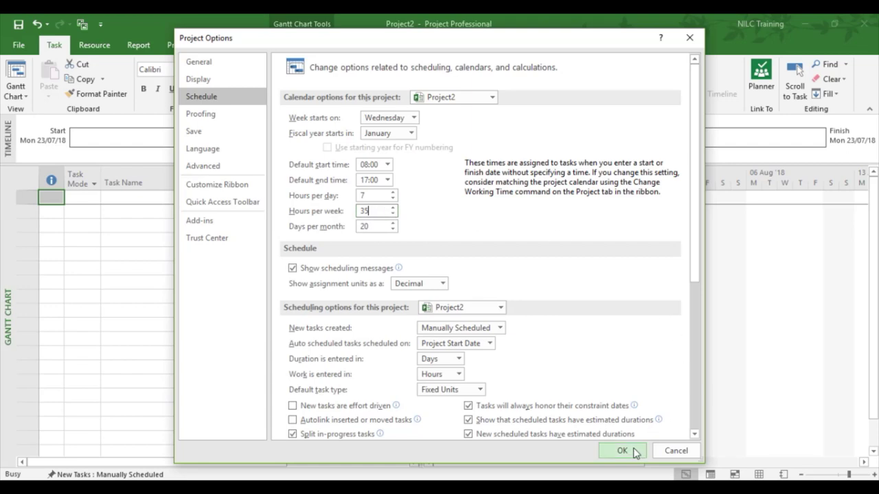
{"action": "left_click_drag", "start_coordinate": [529, 38], "coordinate": [326, 69]}
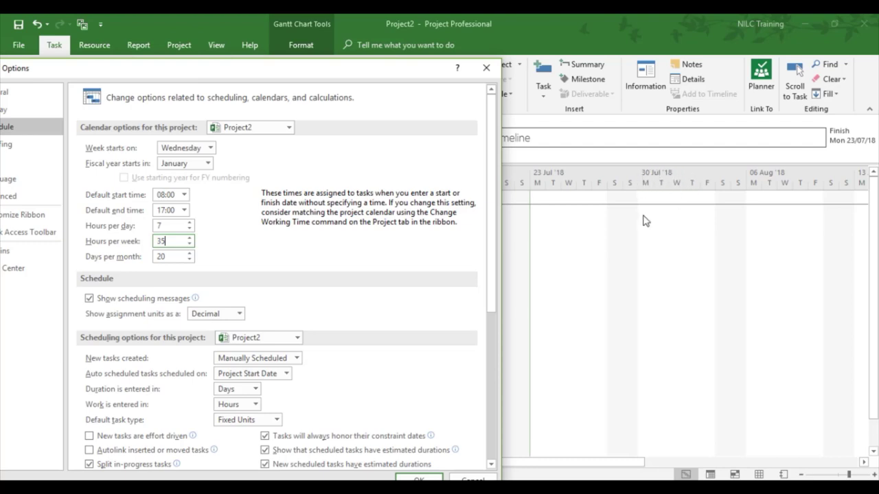
{"action": "left_click", "coordinate": [419, 479]}
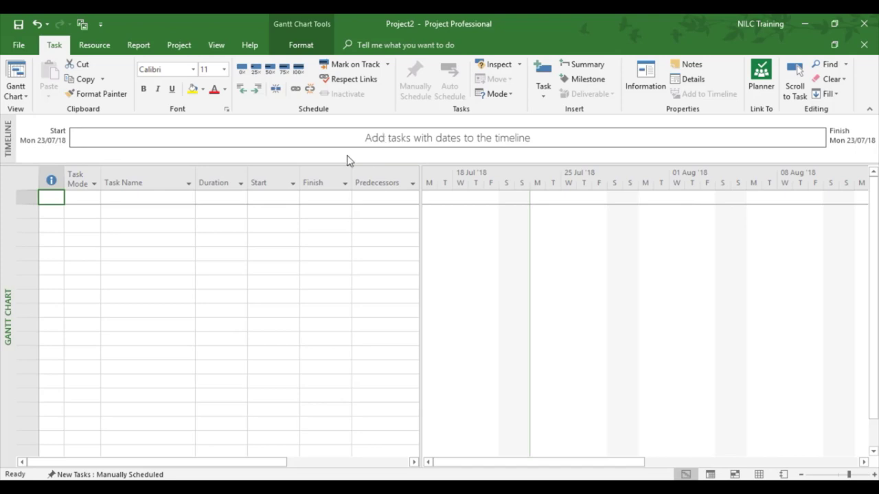
Open the details of the default work week for the Standard project calendar's working time.
{"action": "left_click", "coordinate": [179, 46]}
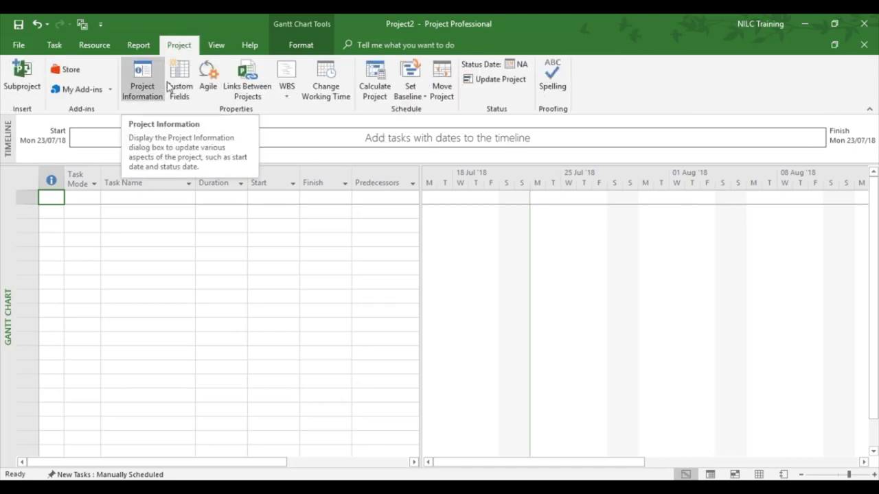
{"action": "left_click", "coordinate": [330, 79]}
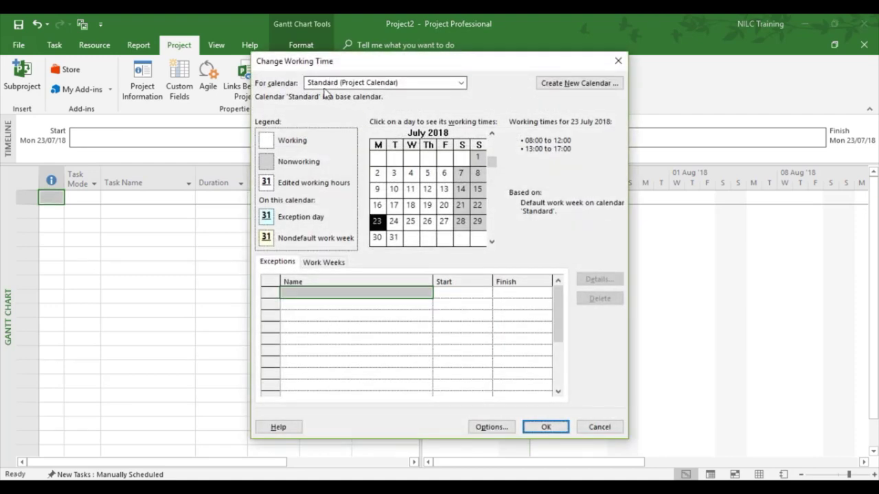
{"action": "left_click", "coordinate": [461, 83]}
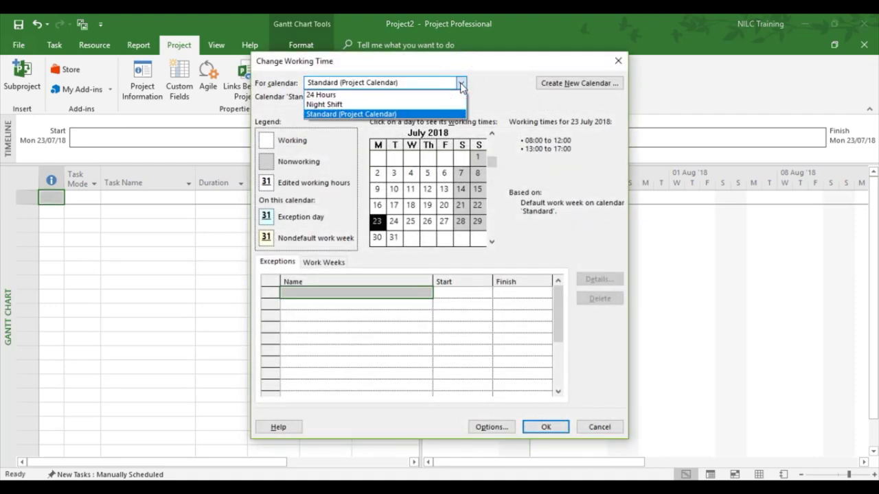
{"action": "left_click", "coordinate": [360, 114]}
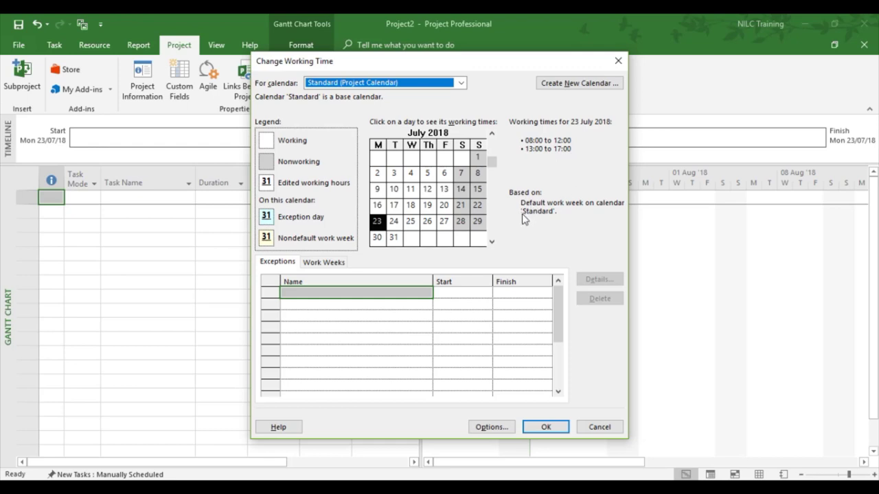
{"action": "left_click", "coordinate": [325, 264]}
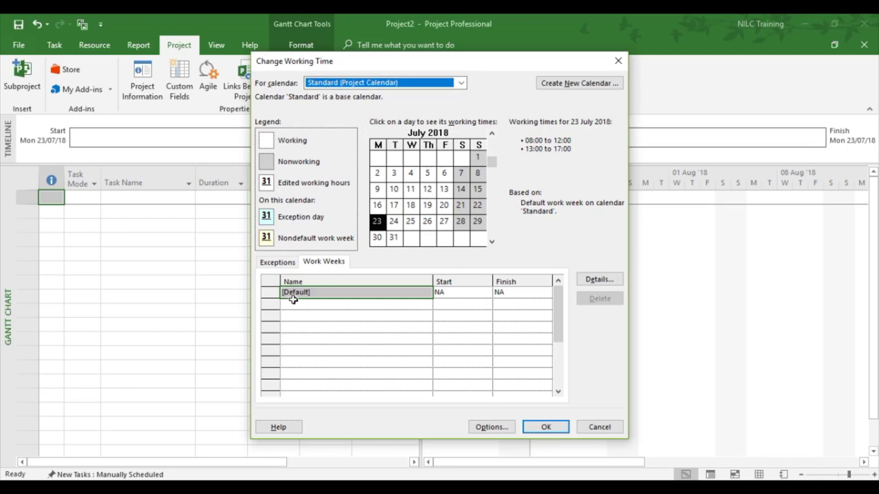
{"action": "left_click", "coordinate": [597, 279]}
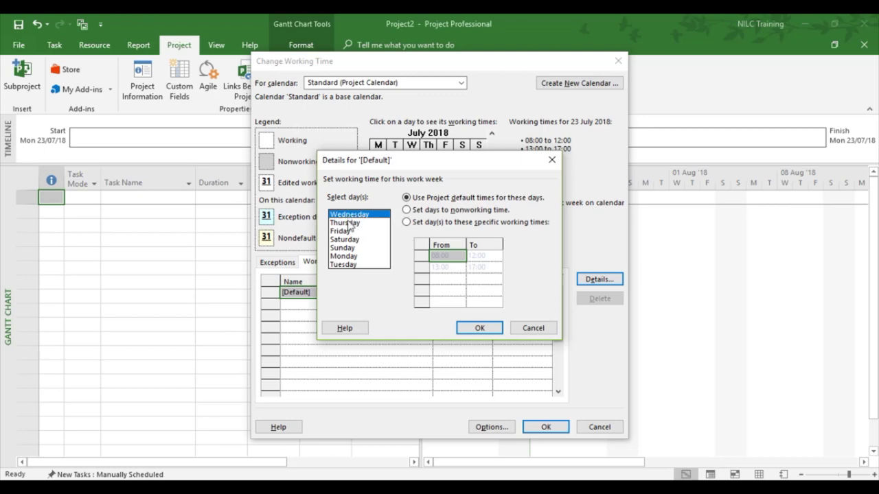
Give Wednesday through Sunday specific working times of 08:00 to 12:00 and 13:00 to 16:00 in the default work week.
{"action": "left_click", "coordinate": [341, 247], "text": "shift"}
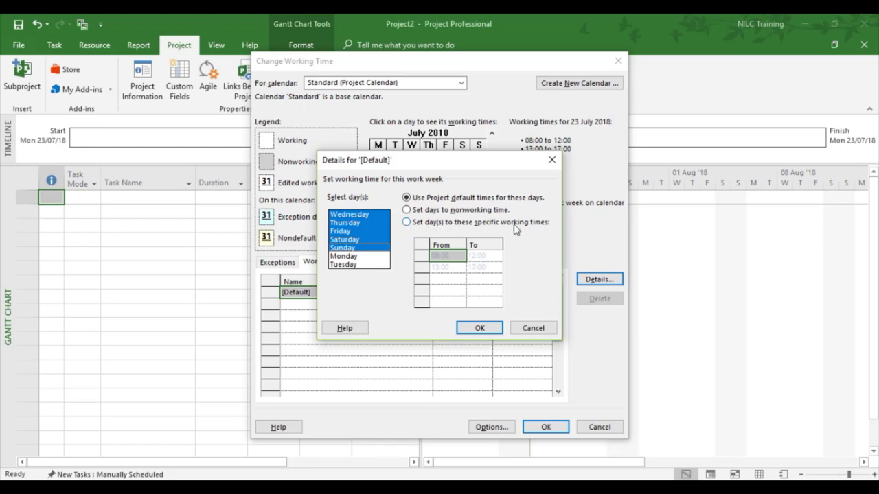
{"action": "left_click", "coordinate": [407, 223]}
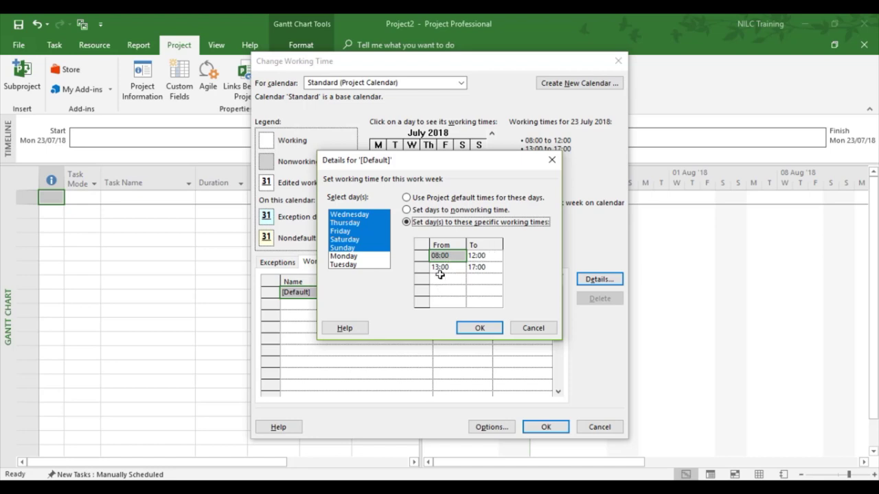
{"action": "left_click", "coordinate": [486, 268]}
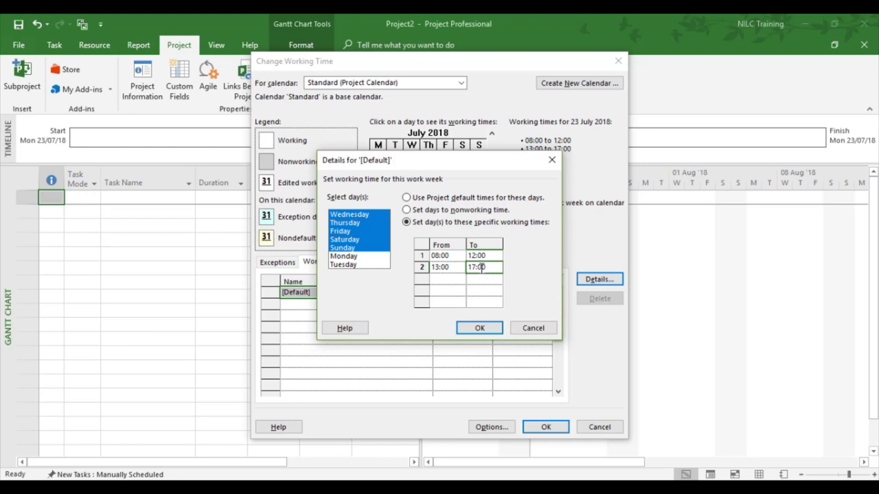
{"action": "left_click", "coordinate": [482, 268]}
{"action": "left_click", "coordinate": [453, 279]}
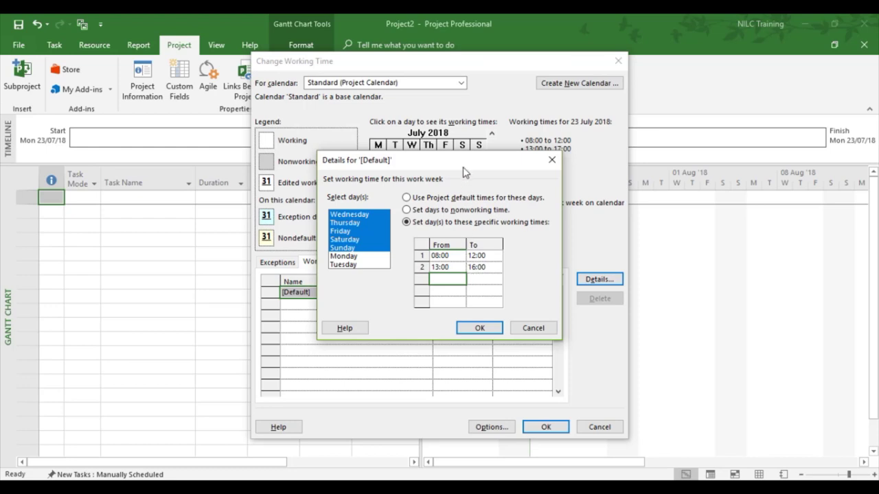
{"action": "left_click_drag", "start_coordinate": [461, 164], "coordinate": [478, 223]}
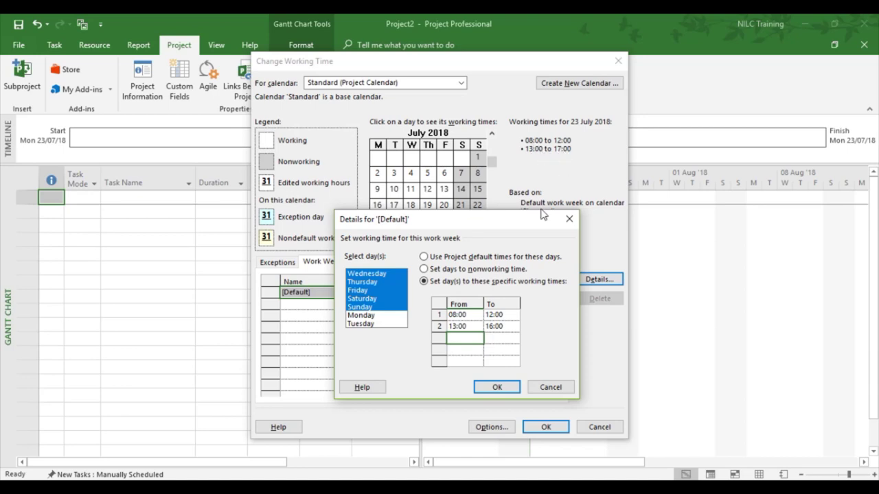
{"action": "left_click", "coordinate": [497, 389]}
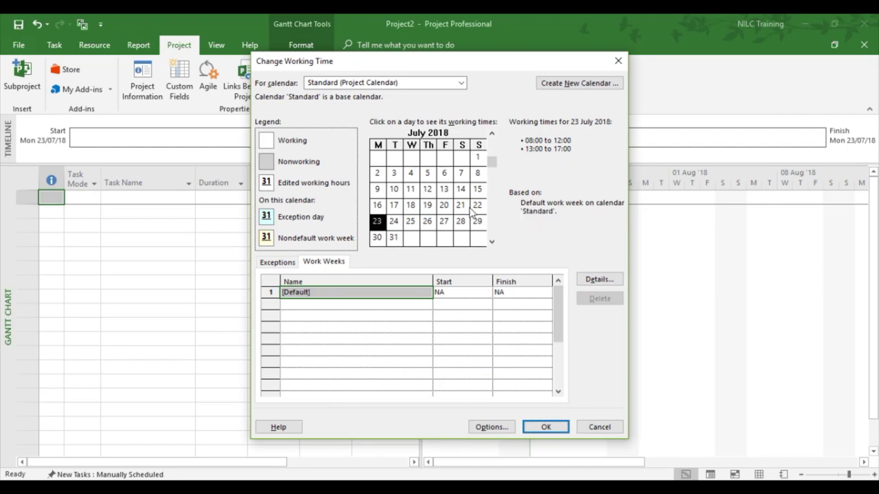
Compare the working times of Mondays and Tuesdays with those of Wednesday-to-Saturday dates in the July 2018 calendar.
{"action": "left_click", "coordinate": [395, 192]}
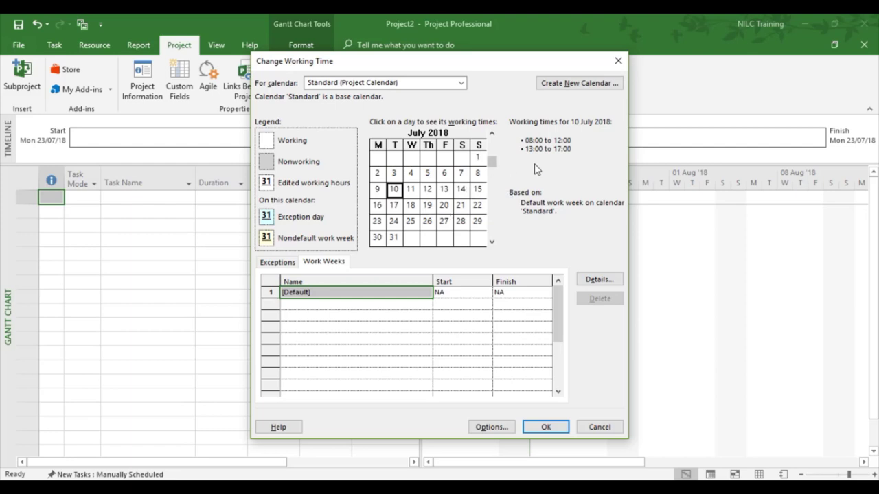
{"action": "left_click", "coordinate": [414, 196]}
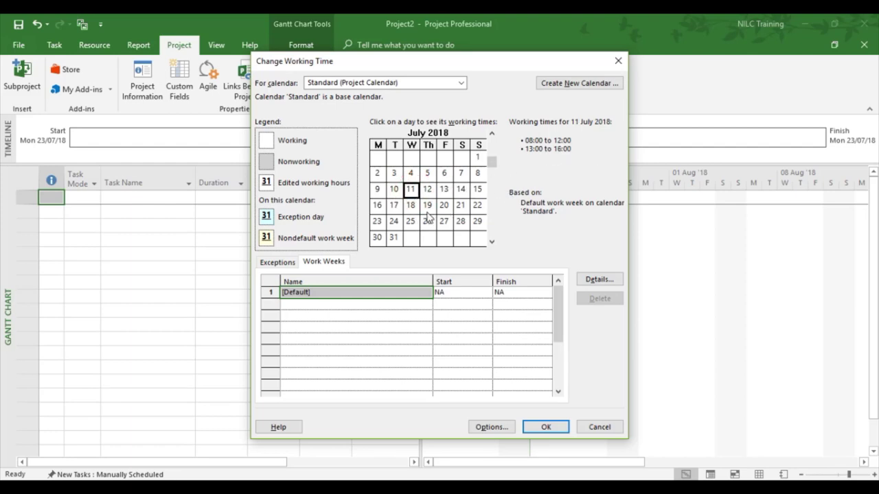
{"action": "left_click", "coordinate": [428, 206]}
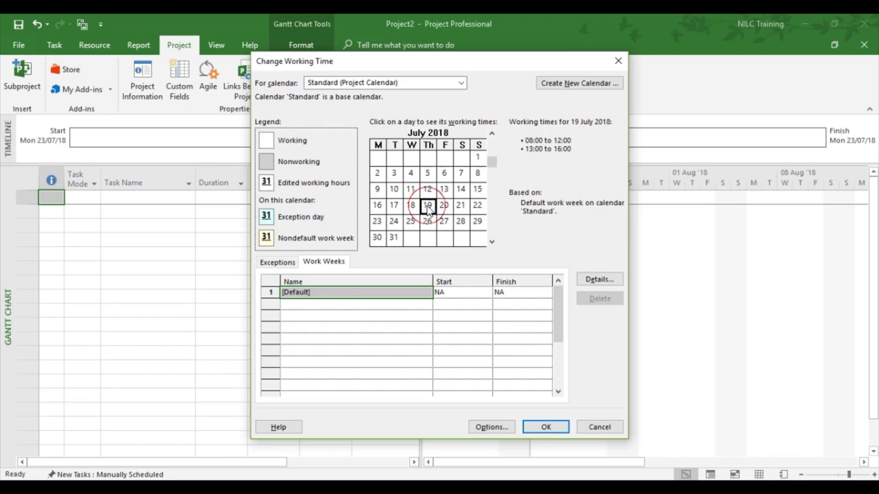
{"action": "left_click", "coordinate": [380, 224]}
{"action": "left_click", "coordinate": [380, 193]}
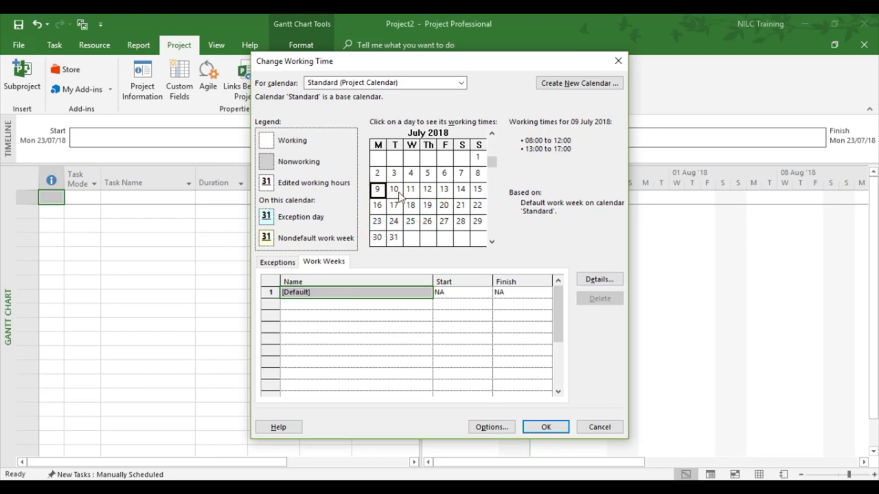
{"action": "left_click", "coordinate": [412, 194]}
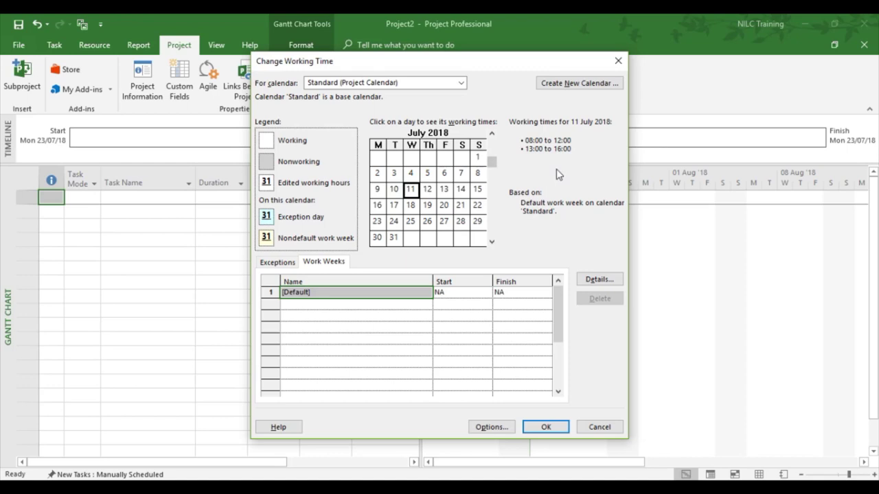
{"action": "left_click", "coordinate": [377, 179]}
{"action": "left_click", "coordinate": [393, 175]}
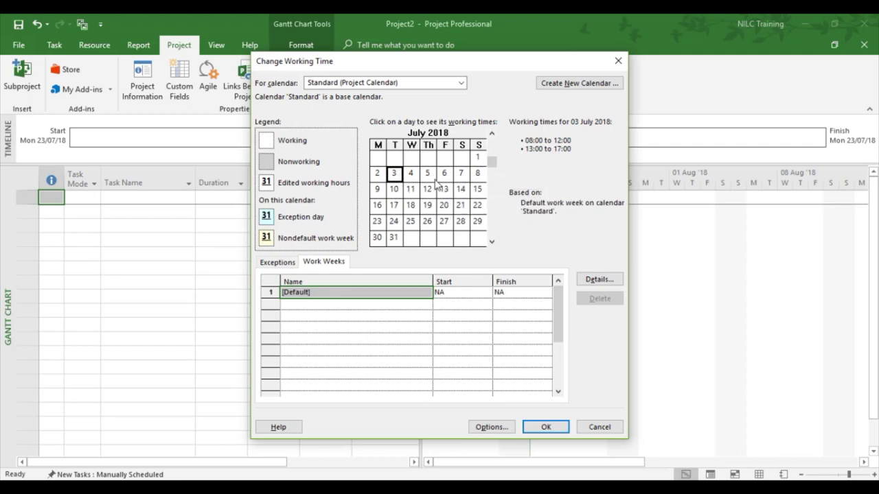
{"action": "left_click", "coordinate": [410, 174]}
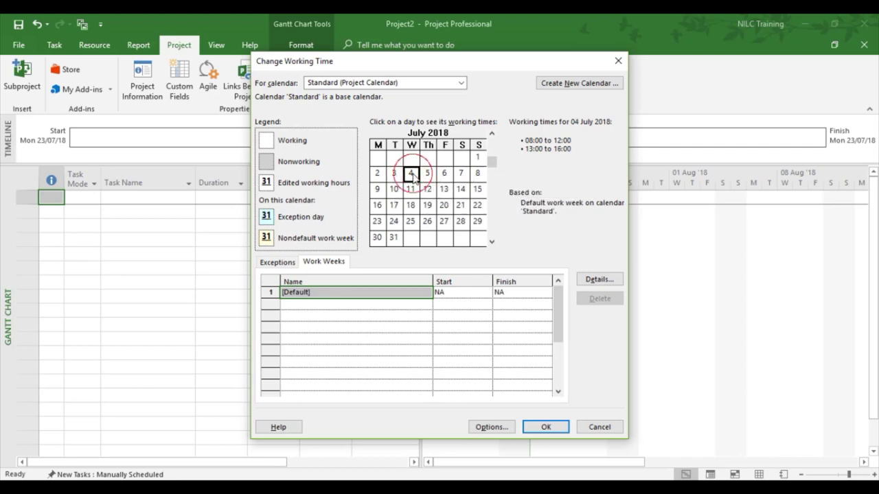
{"action": "left_click", "coordinate": [459, 207]}
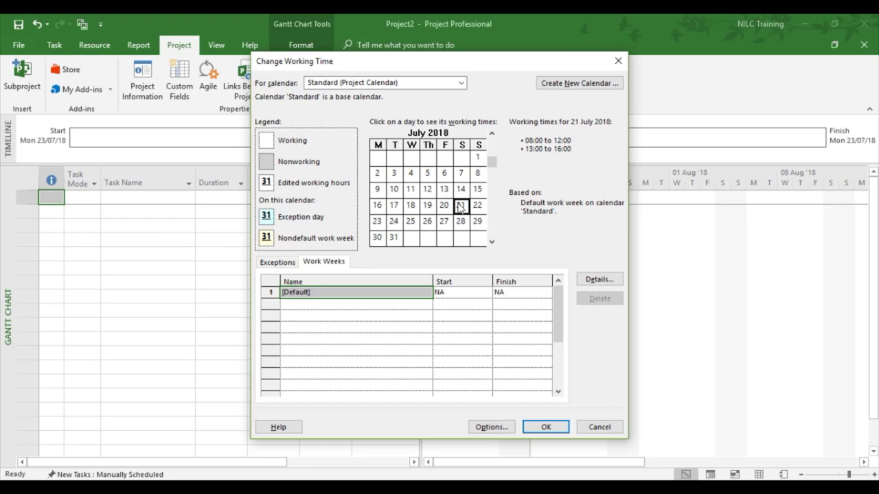
{"action": "left_click", "coordinate": [428, 206]}
{"action": "left_click", "coordinate": [446, 208]}
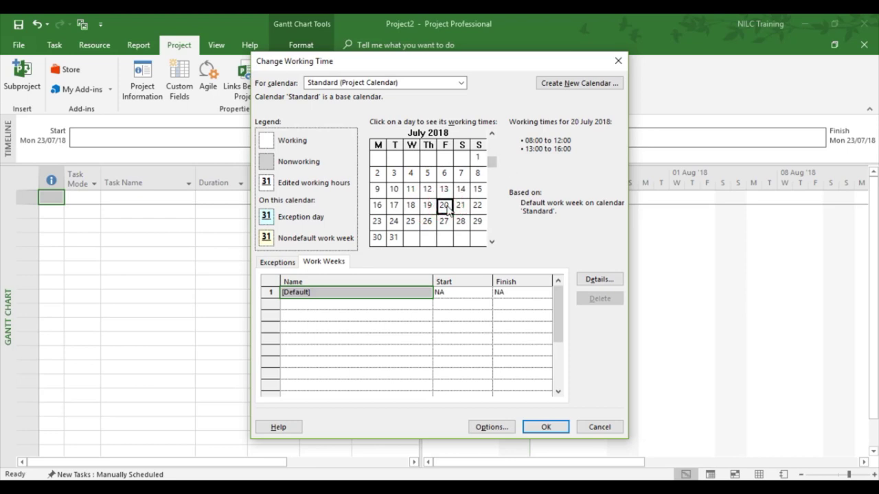
{"action": "left_click", "coordinate": [460, 207]}
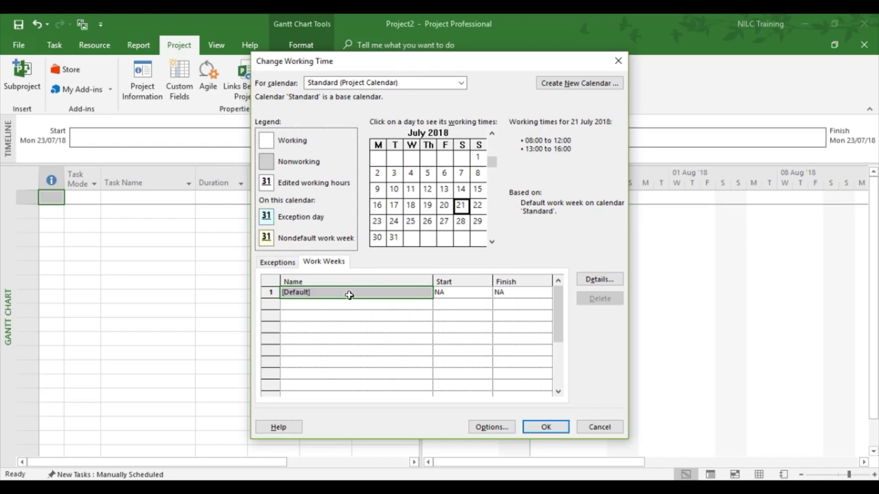
Set Monday and Tuesday to nonworking time in the default work week.
{"action": "left_click", "coordinate": [598, 280]}
{"action": "left_click", "coordinate": [345, 256]}
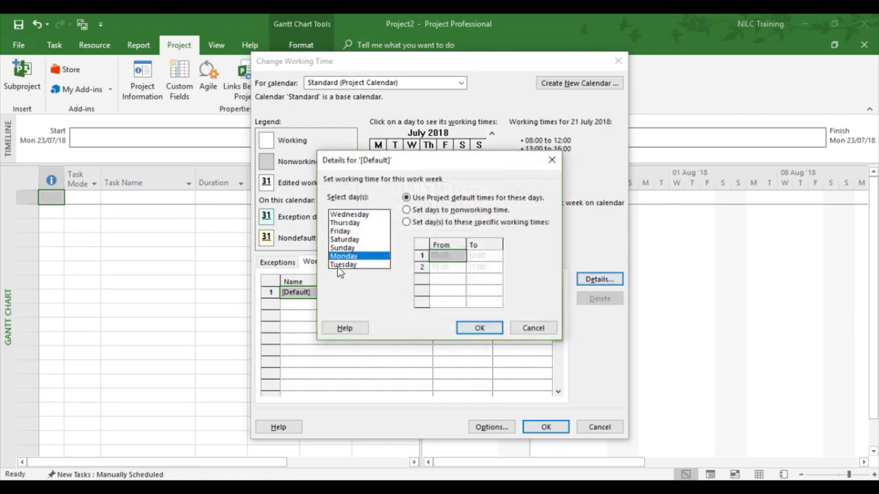
{"action": "left_click", "coordinate": [343, 265], "text": "ctrl"}
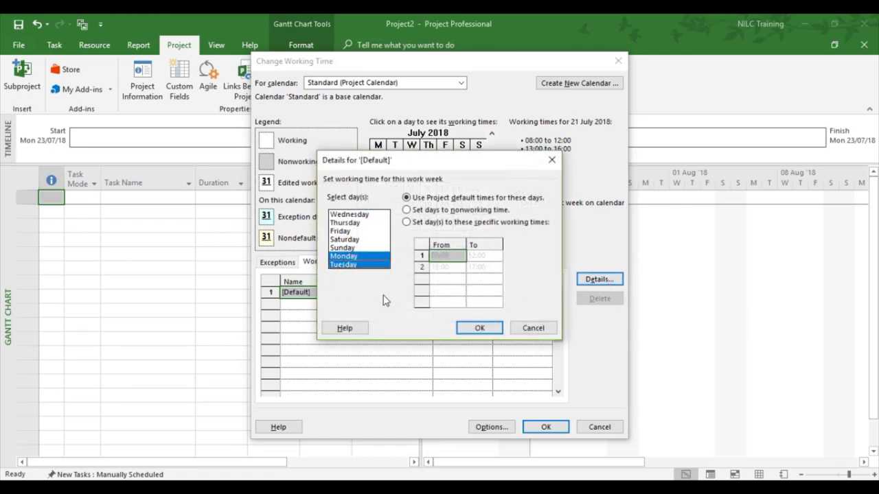
{"action": "left_click", "coordinate": [406, 209]}
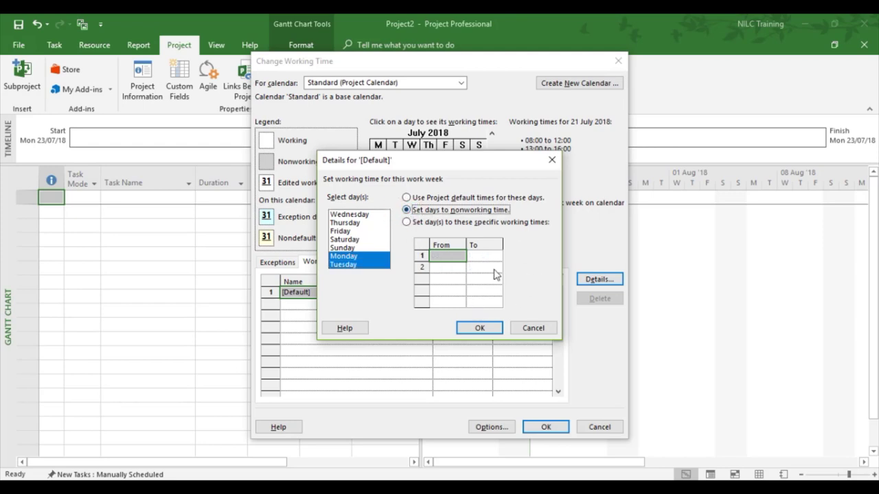
{"action": "left_click", "coordinate": [479, 330]}
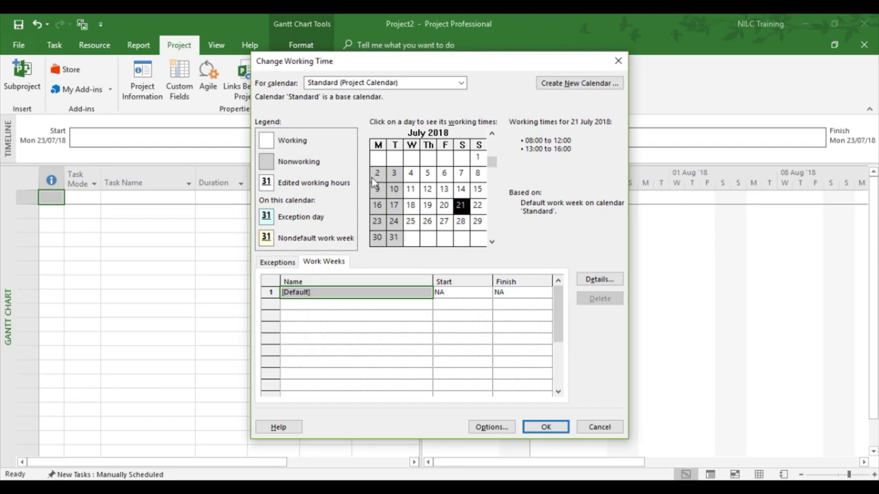
Check the working times for 4 July 2018, apply the working time changes, and select the first task name cell.
{"action": "left_click", "coordinate": [414, 176]}
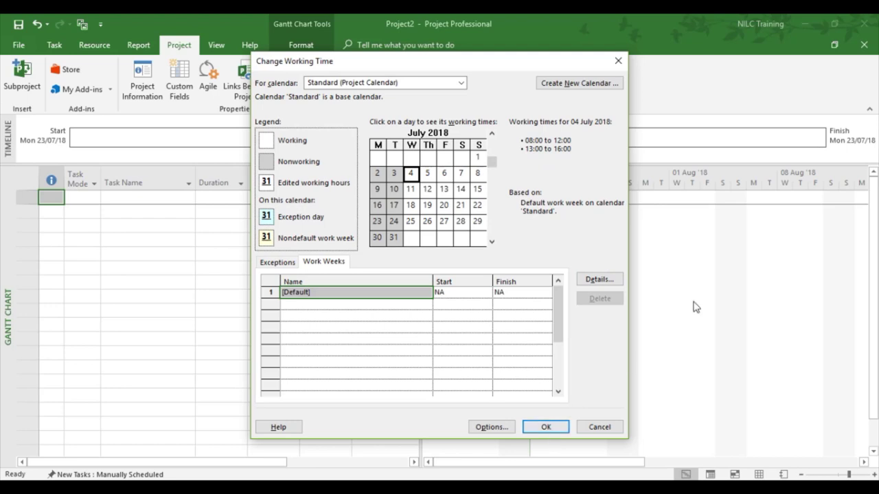
{"action": "left_click_drag", "start_coordinate": [516, 62], "coordinate": [289, 100]}
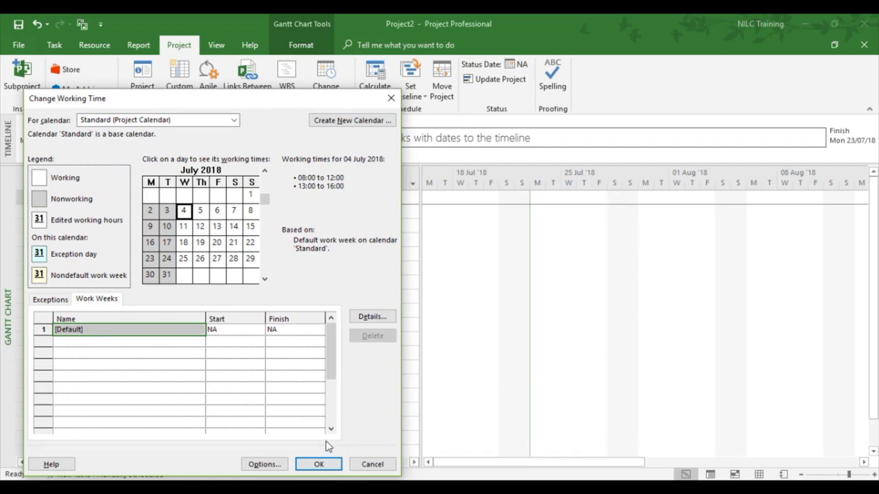
{"action": "left_click", "coordinate": [320, 465]}
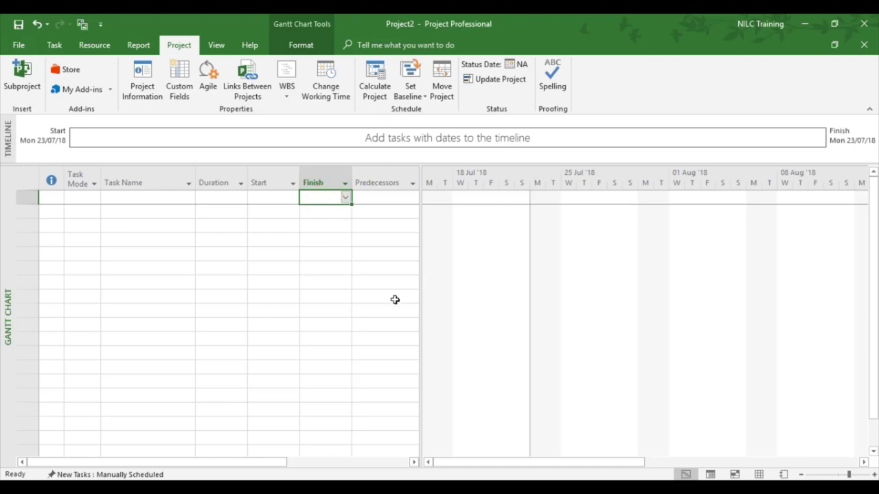
{"action": "left_click", "coordinate": [121, 197]}
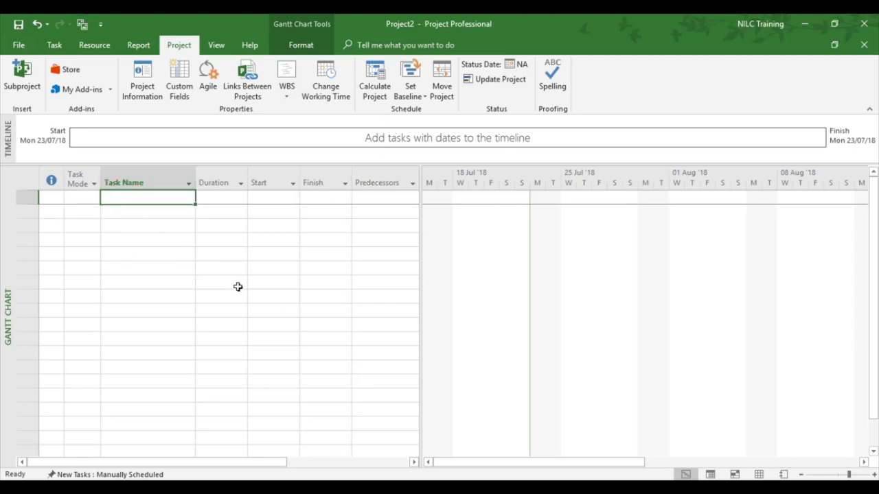